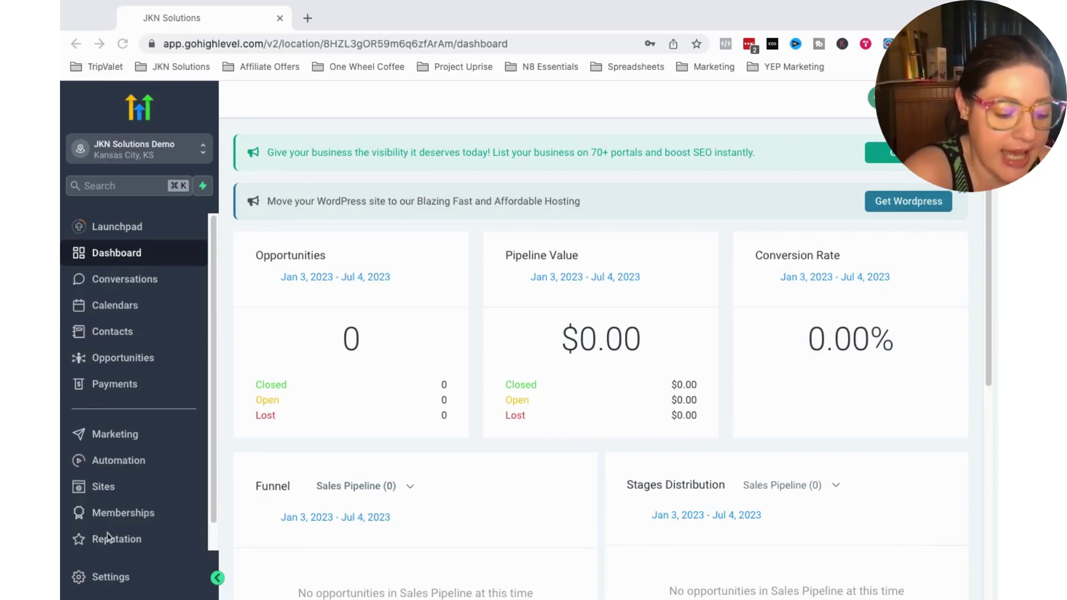
# Open the sub-account's settings at the business profile page.
pyautogui.scroll(-1, 112, 539)
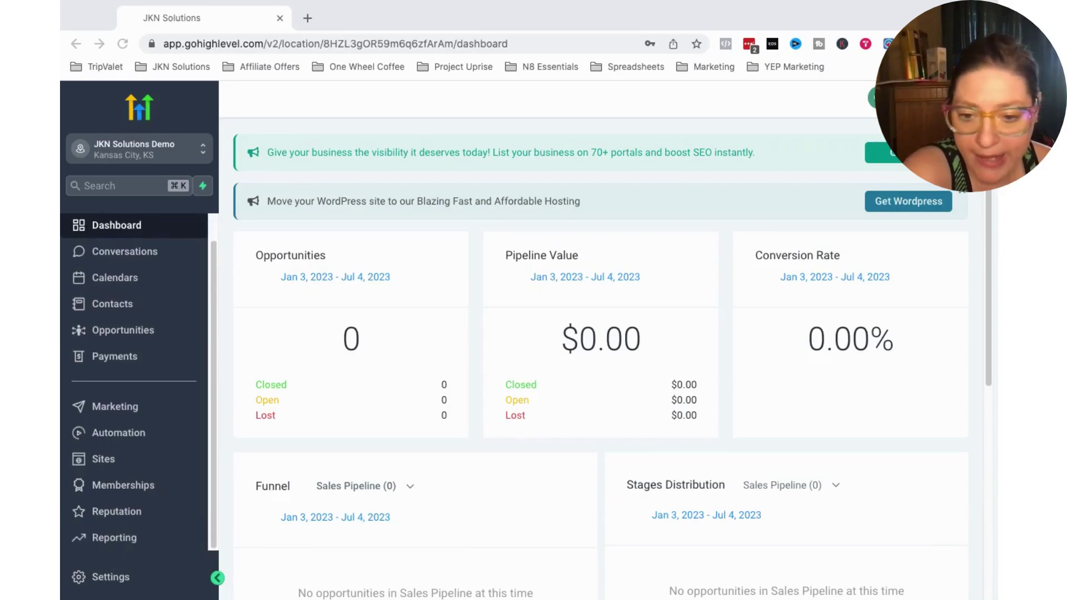
pyautogui.click(114, 581)
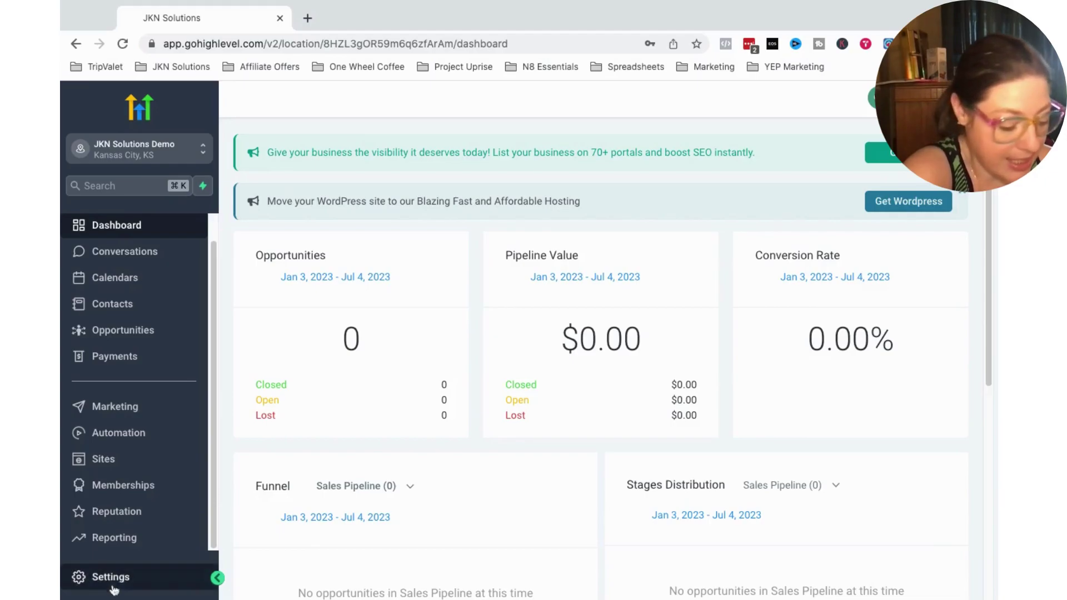
pyautogui.click(115, 581)
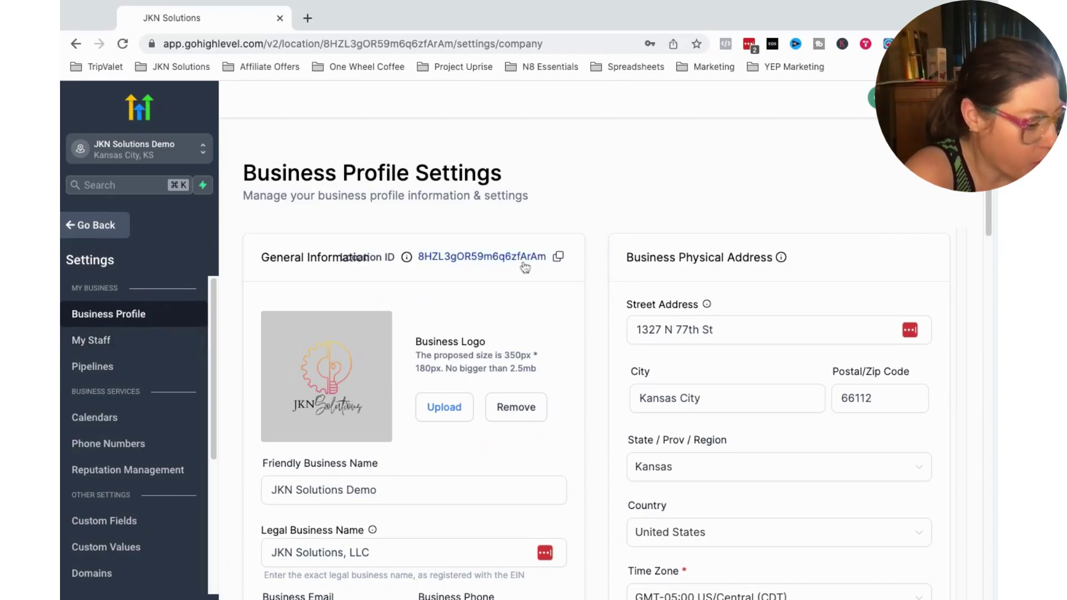
# Examine the General Information section: logo, friendly and legal business names, business email, phone, website and niche.
pyautogui.scroll(-1, 525, 267)
pyautogui.scroll(-3, 525, 268)
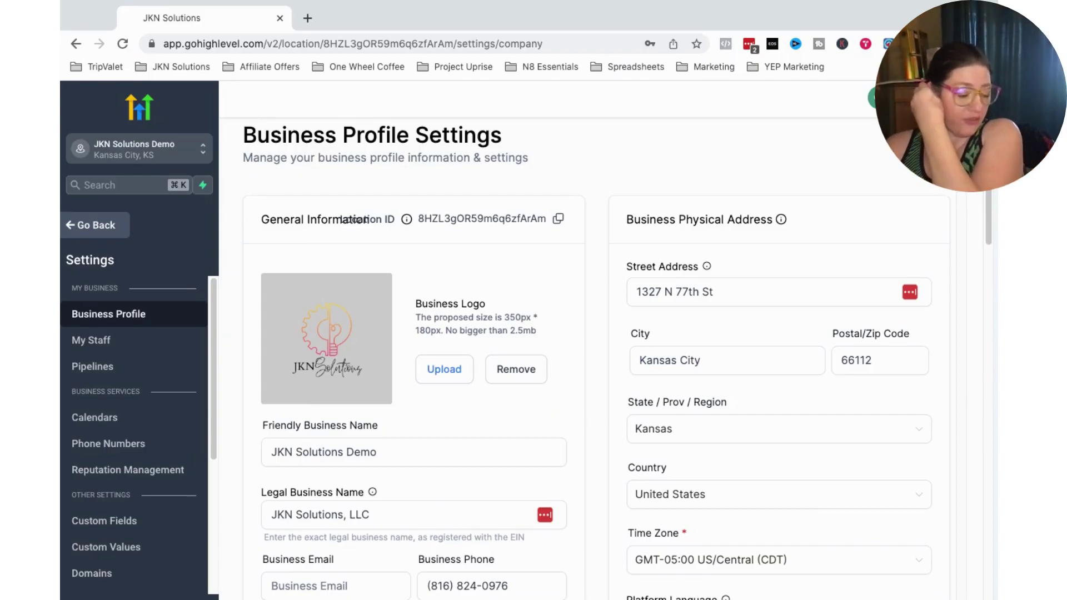
pyautogui.click(311, 451)
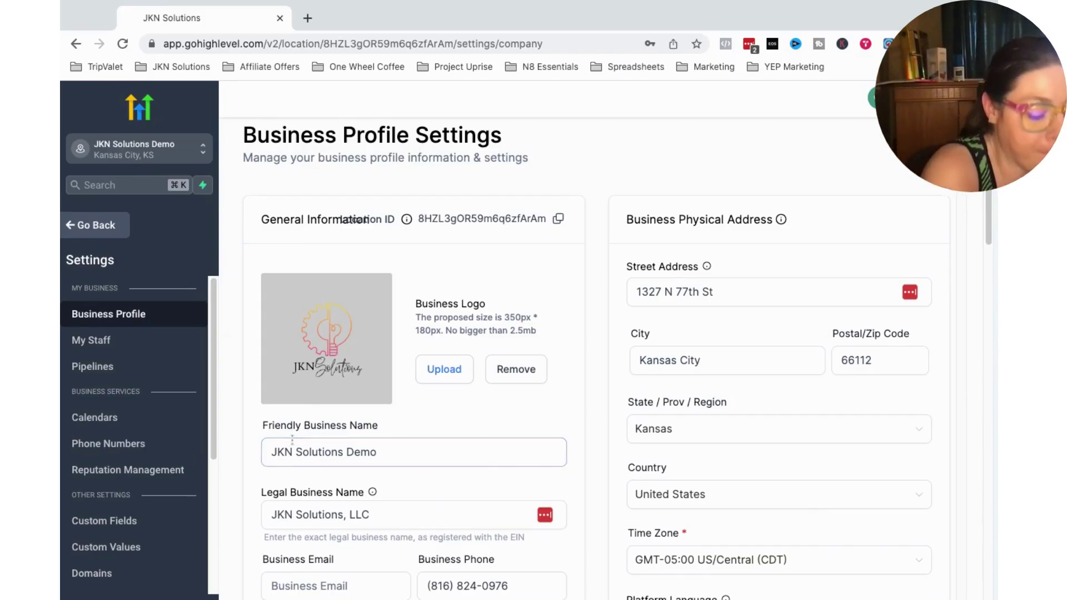
pyautogui.scroll(-1, 303, 460)
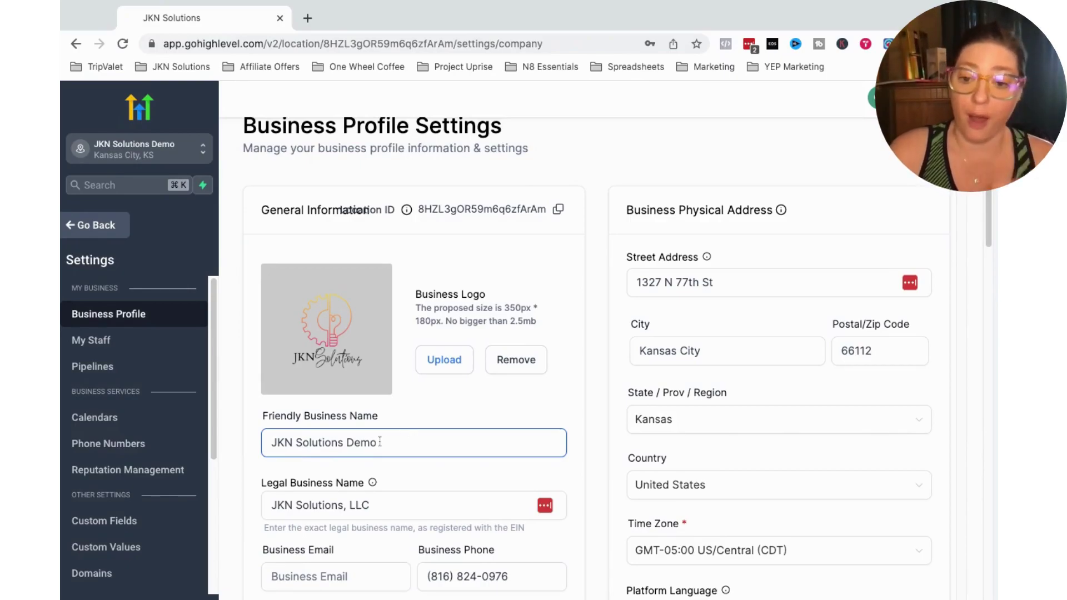
pyautogui.click(398, 475)
pyautogui.scroll(-1, 399, 475)
pyautogui.click(398, 470)
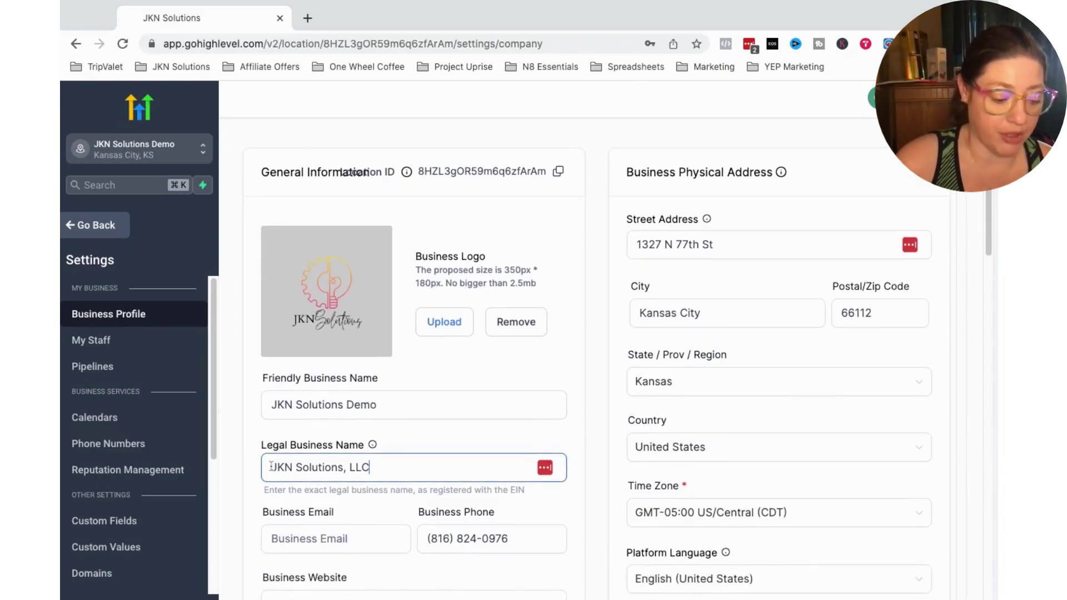
pyautogui.scroll(-2, 403, 467)
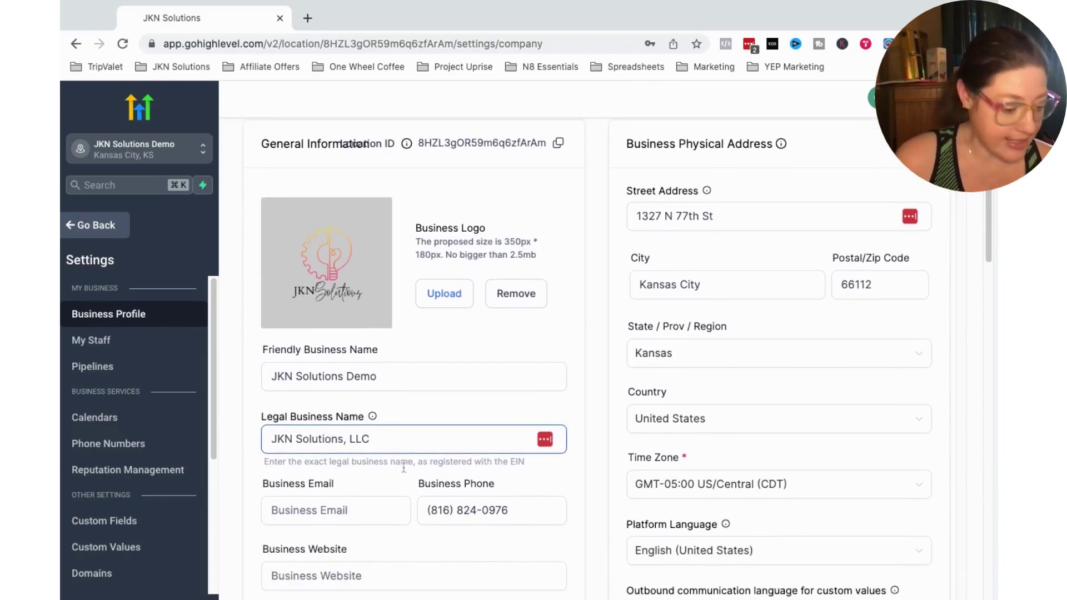
pyautogui.scroll(-3, 404, 468)
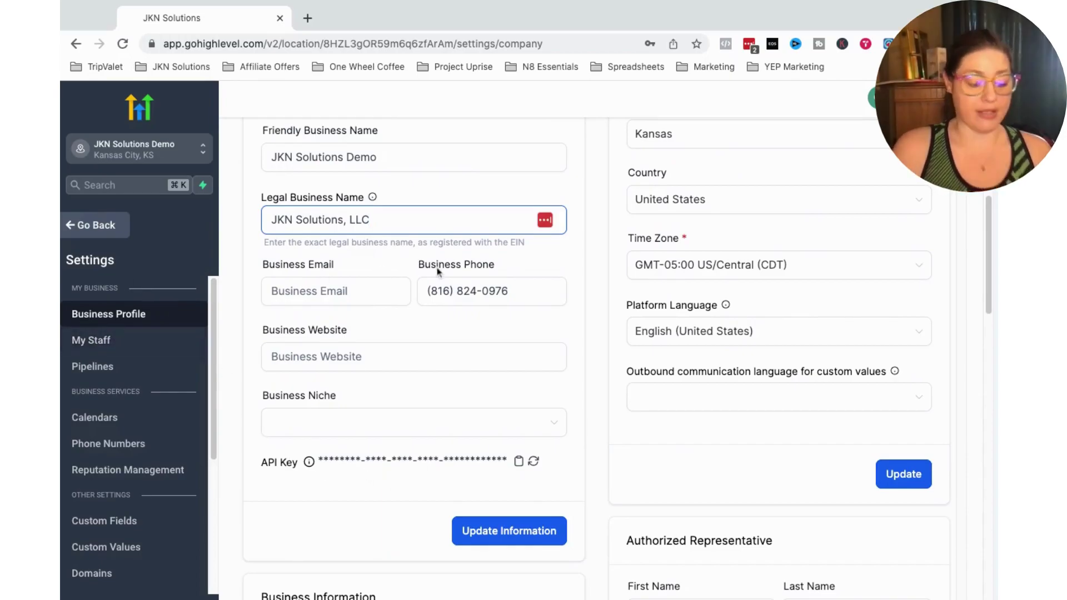
pyautogui.scroll(1, 462, 329)
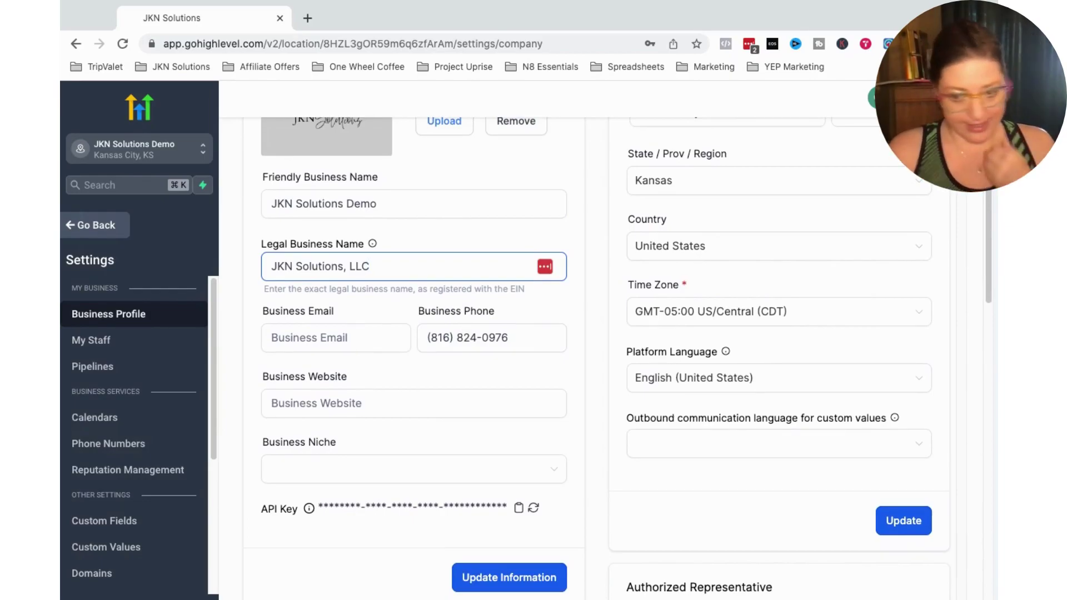
pyautogui.scroll(3, 606, 359)
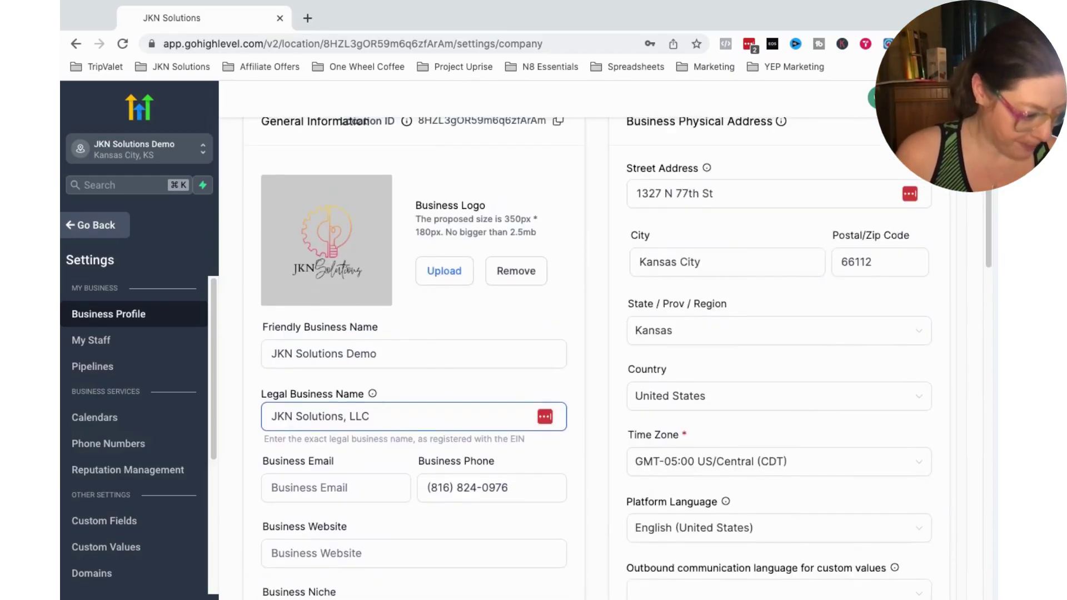
# Review the Business Physical Address section, including the state, country, time zone and platform language.
pyautogui.scroll(3, 757, 472)
pyautogui.scroll(-1, 758, 473)
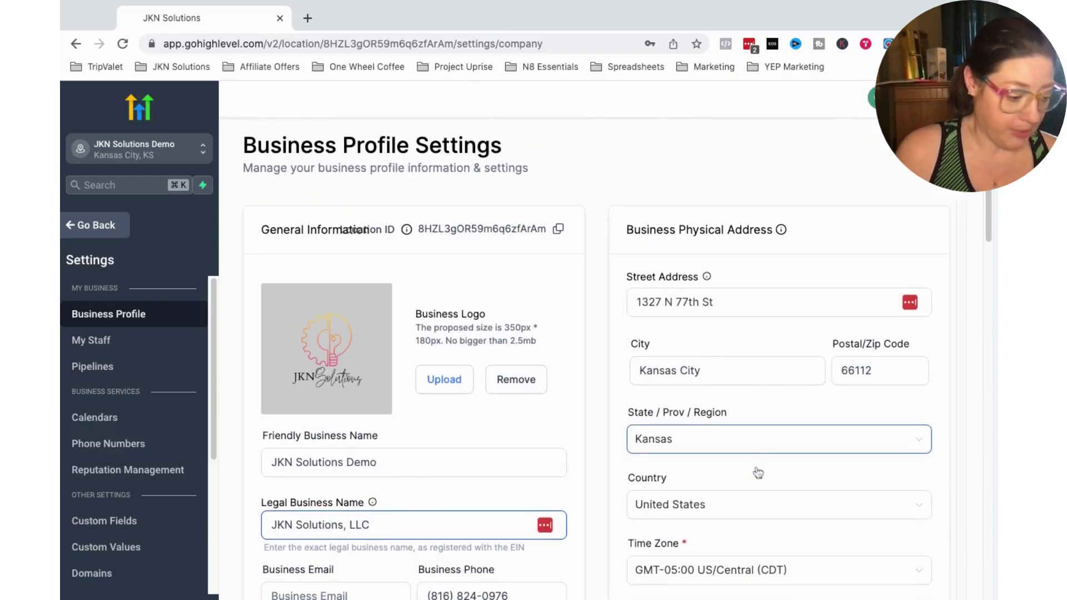
pyautogui.scroll(-1, 758, 473)
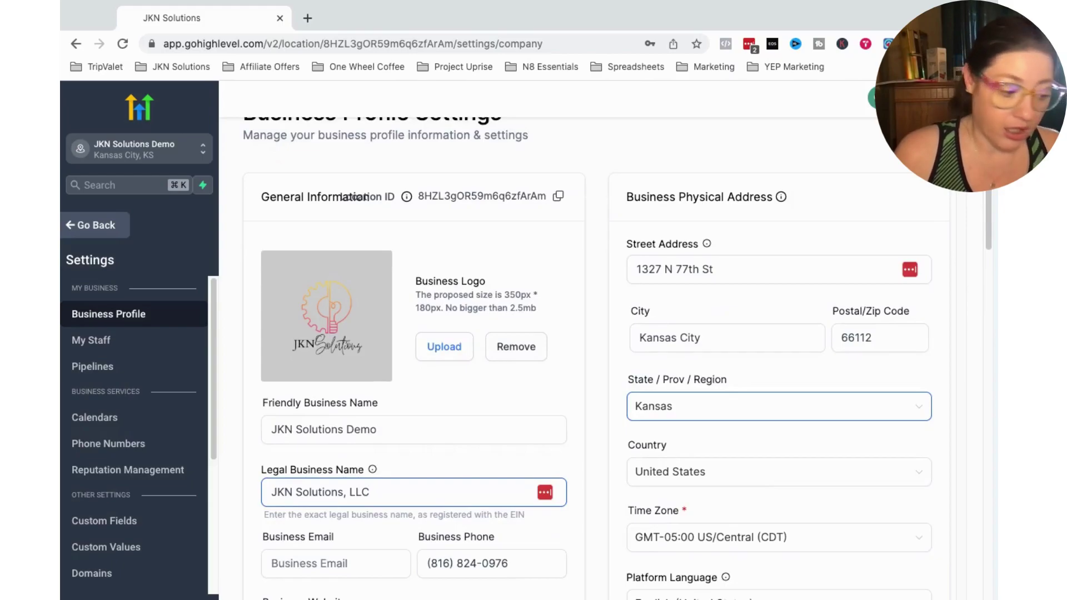
pyautogui.scroll(-2, 655, 435)
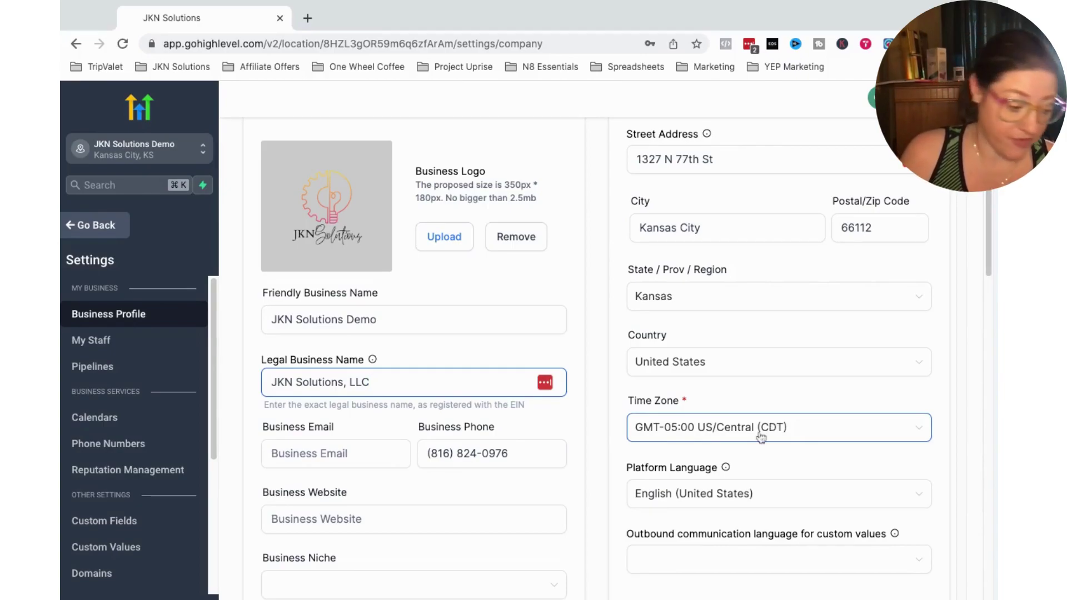
pyautogui.scroll(-1, 626, 490)
pyautogui.scroll(-10, 626, 490)
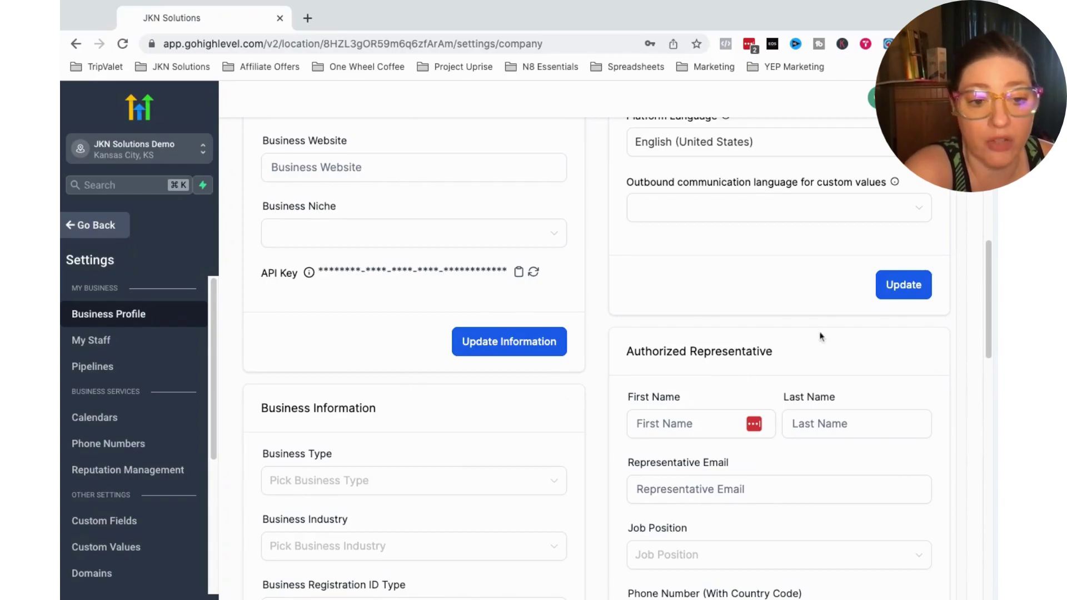
# Examine the Authorized Representative fields and compare them with the business contact fields in General Information.
pyautogui.scroll(-4, 615, 456)
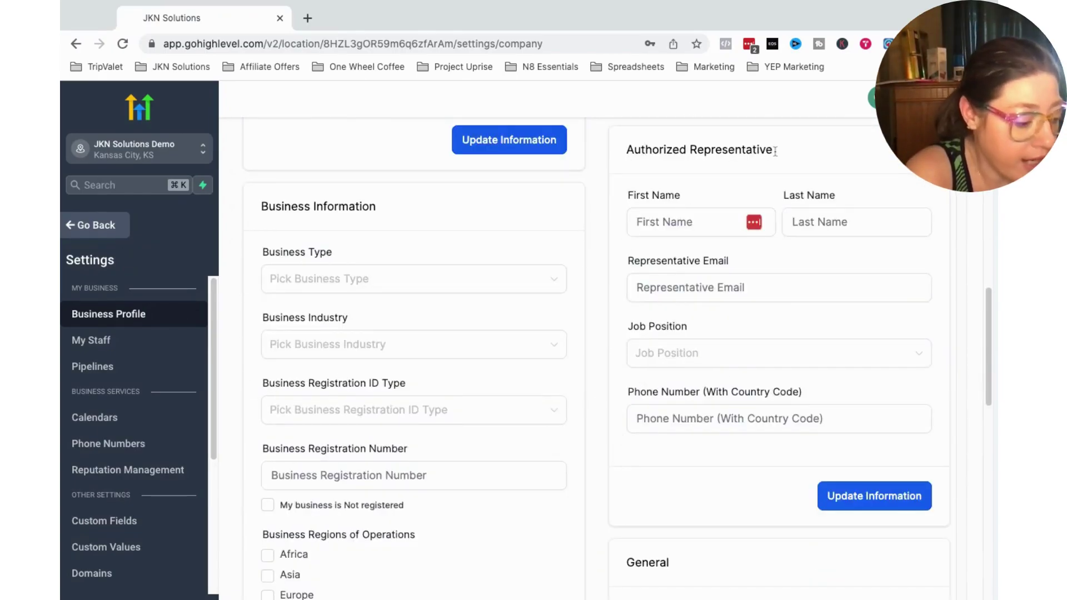
pyautogui.click(650, 231)
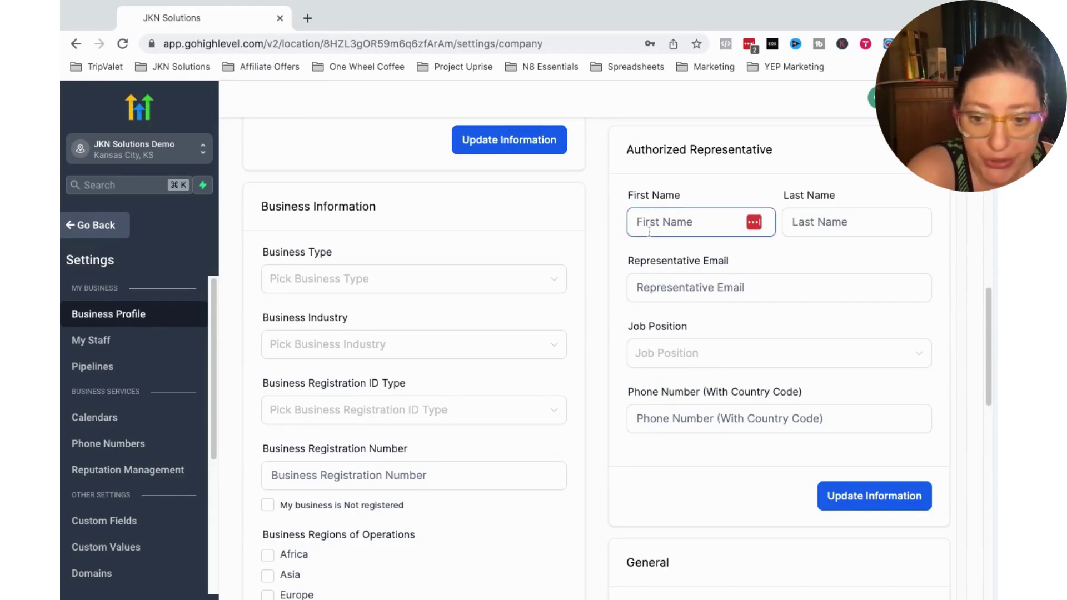
pyautogui.scroll(7, 478, 408)
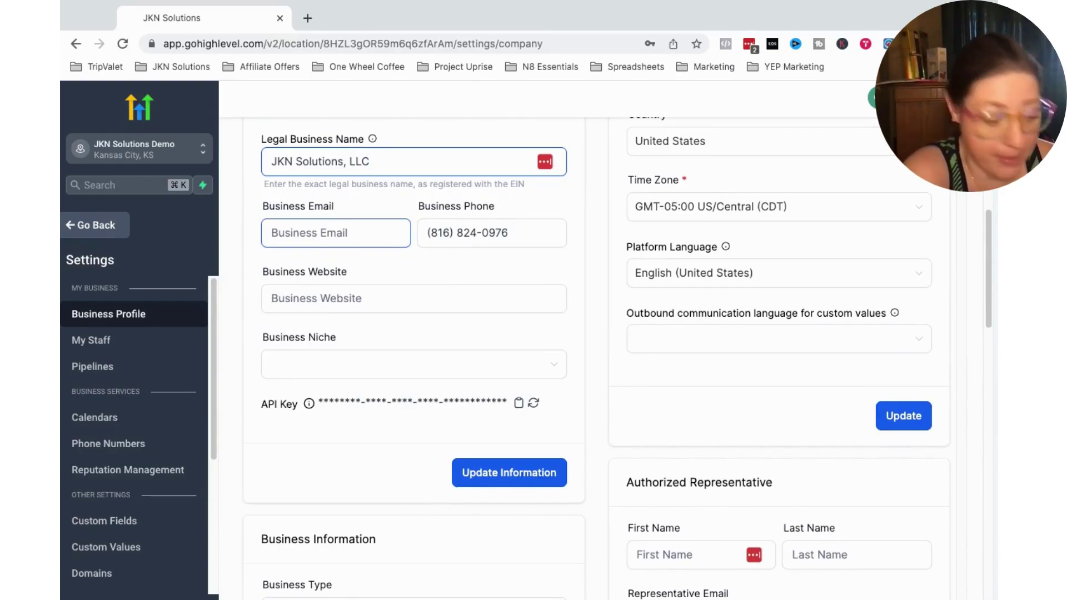
pyautogui.scroll(-5, 703, 450)
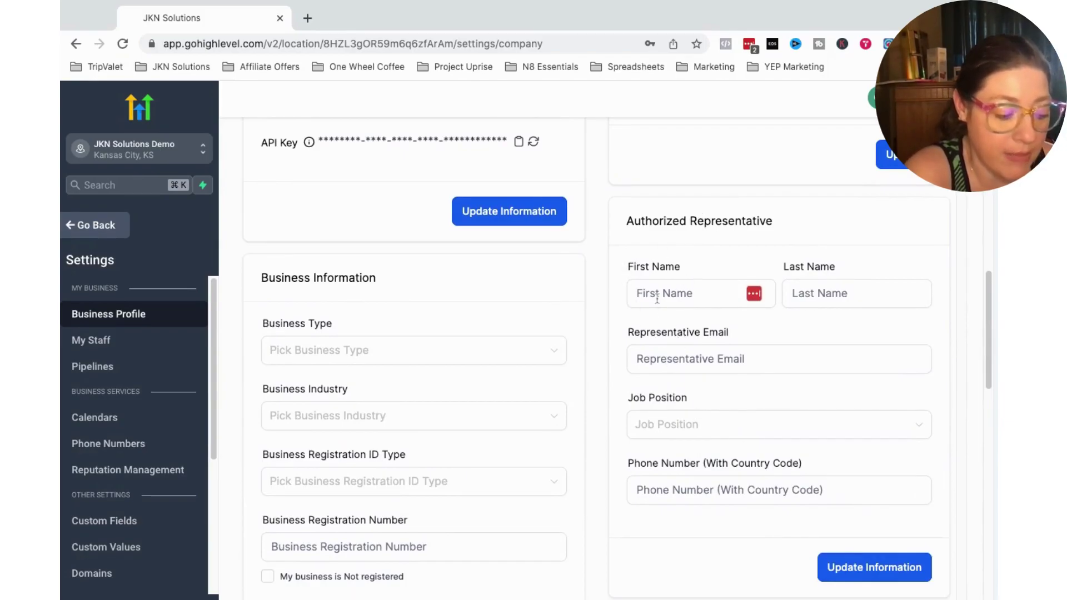
pyautogui.click(662, 369)
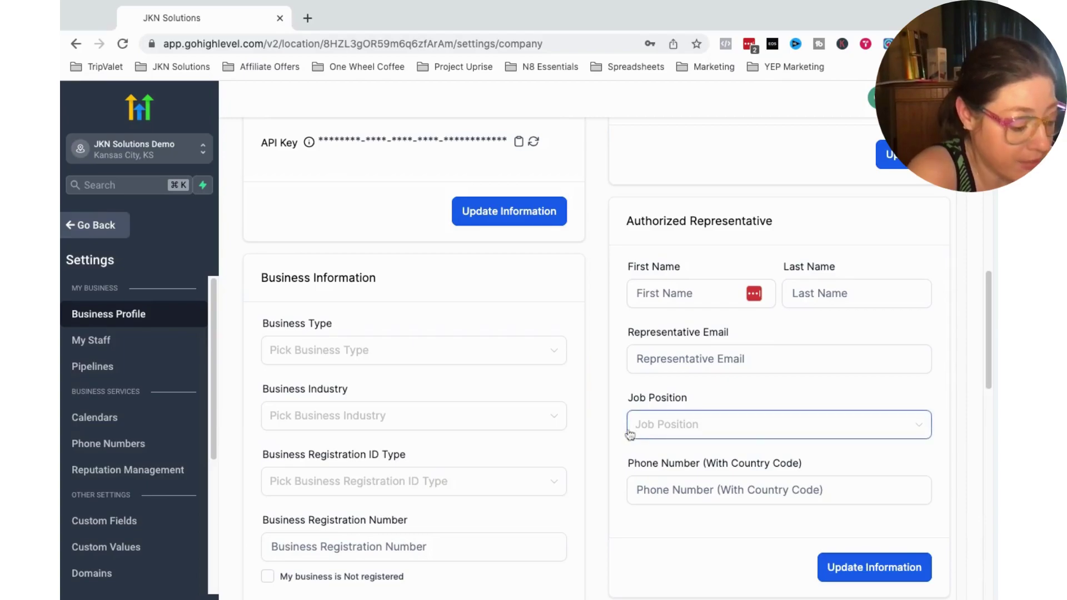
# Review the Business Information fields and the Call & Voicemail Settings, including the incoming call timeout and voicemail file upload.
pyautogui.scroll(-1, 617, 451)
pyautogui.scroll(-3, 614, 452)
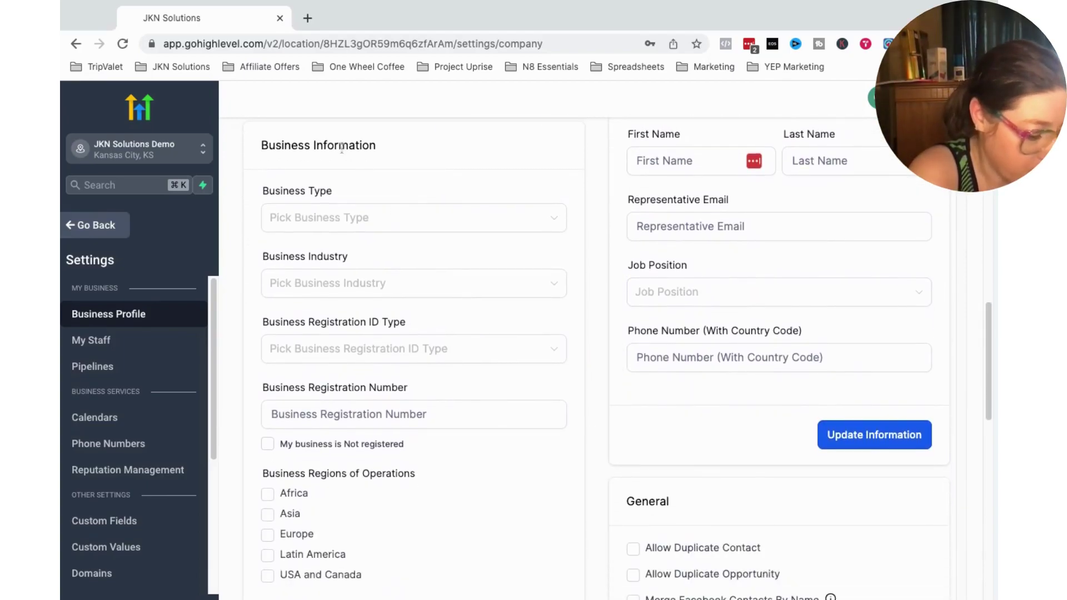
pyautogui.scroll(-5, 392, 506)
pyautogui.scroll(-6, 393, 506)
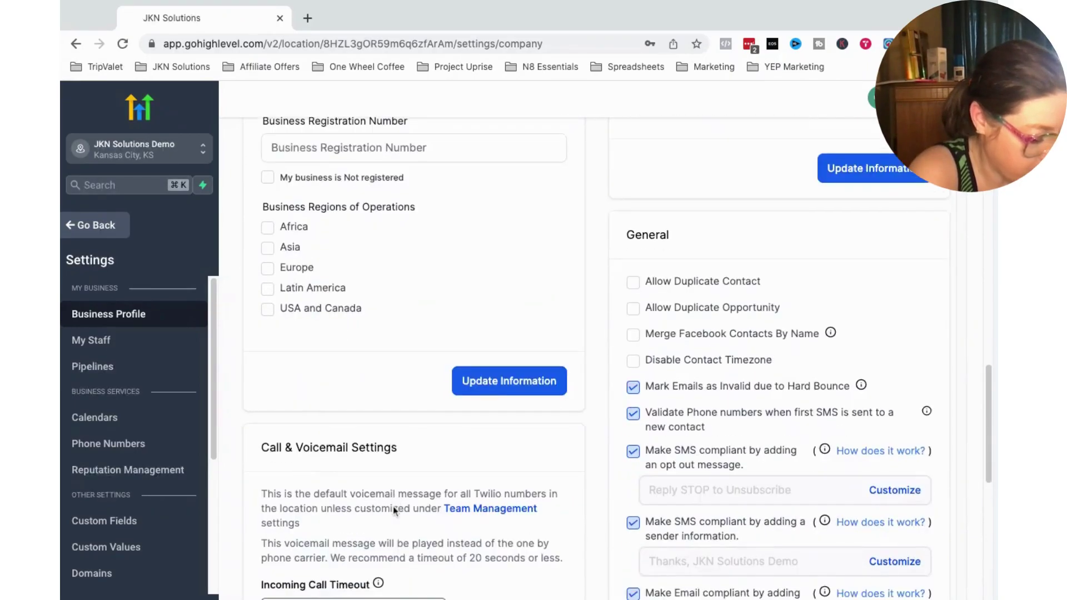
pyautogui.scroll(2, 617, 358)
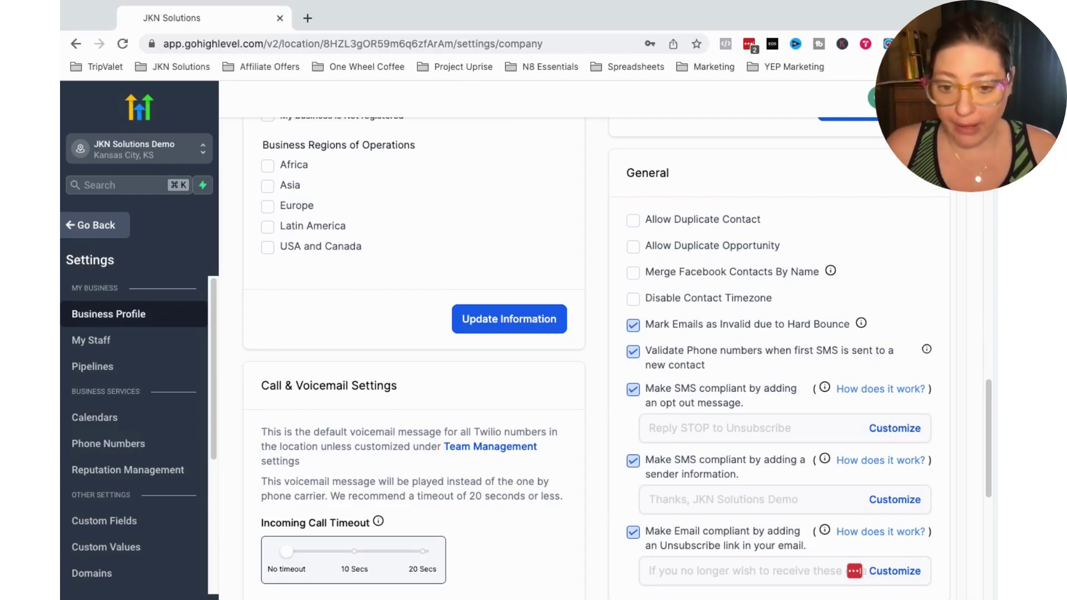
pyautogui.scroll(-3, 529, 525)
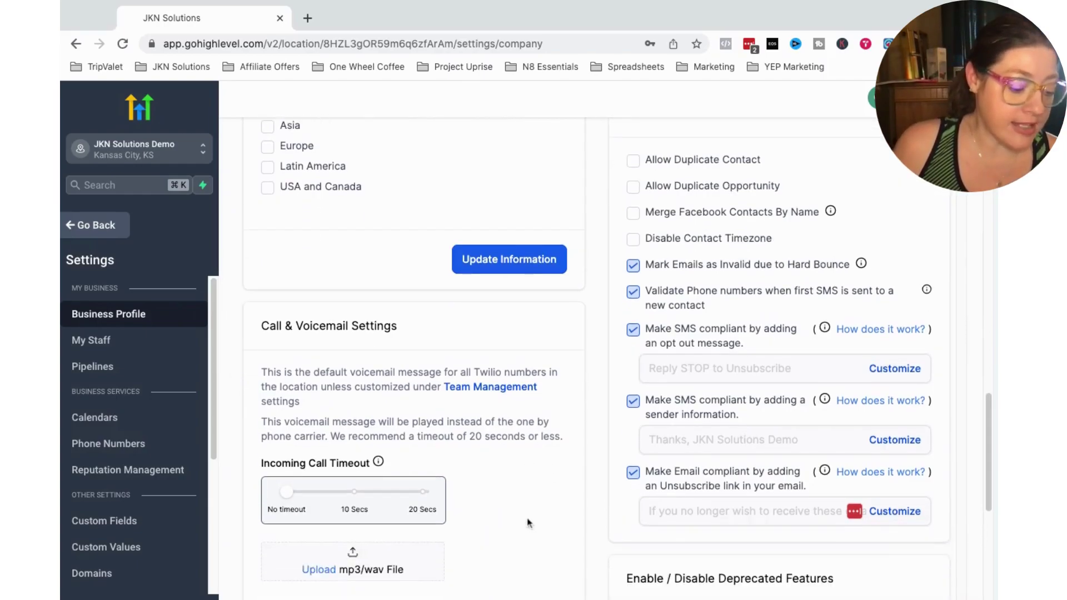
pyautogui.scroll(-1, 529, 523)
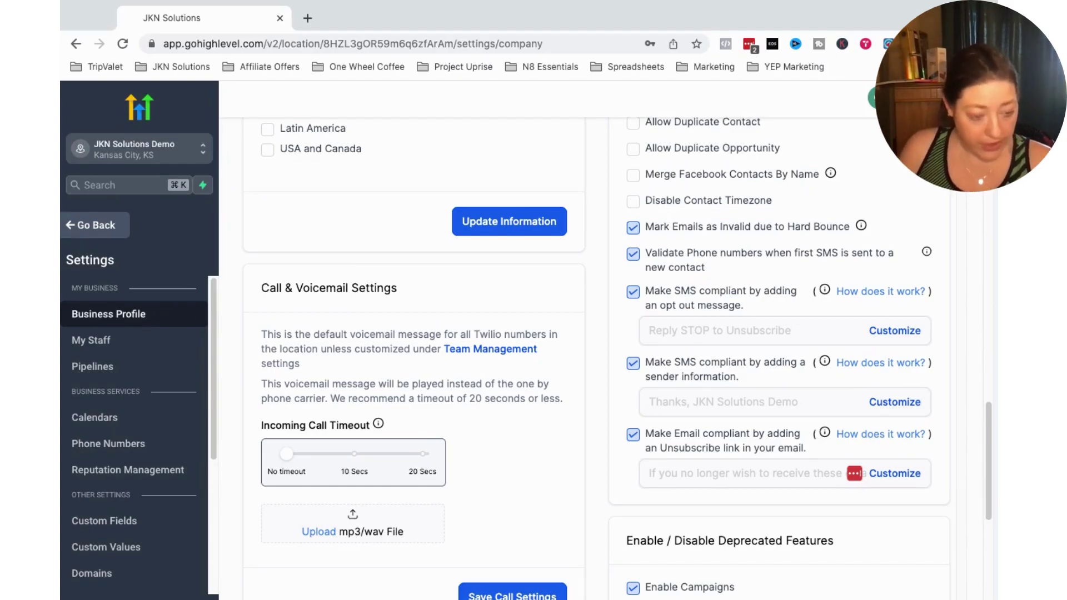
# Examine the General options for duplicates, Facebook contact merging, email and phone validation, and SMS and email compliance.
pyautogui.scroll(2, 753, 478)
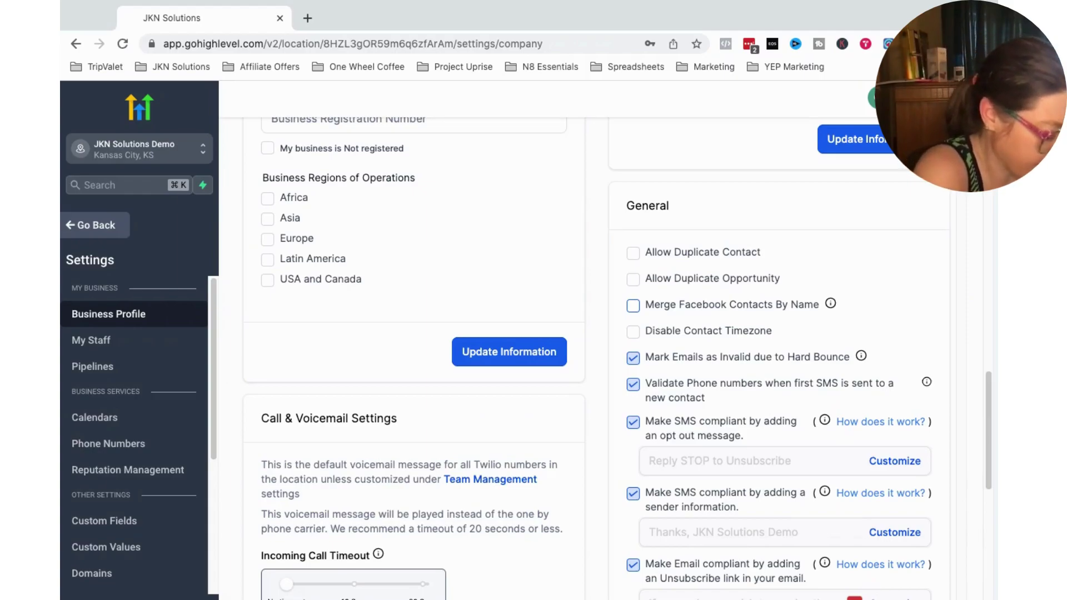
pyautogui.scroll(-2, 617, 431)
pyautogui.scroll(-2, 616, 430)
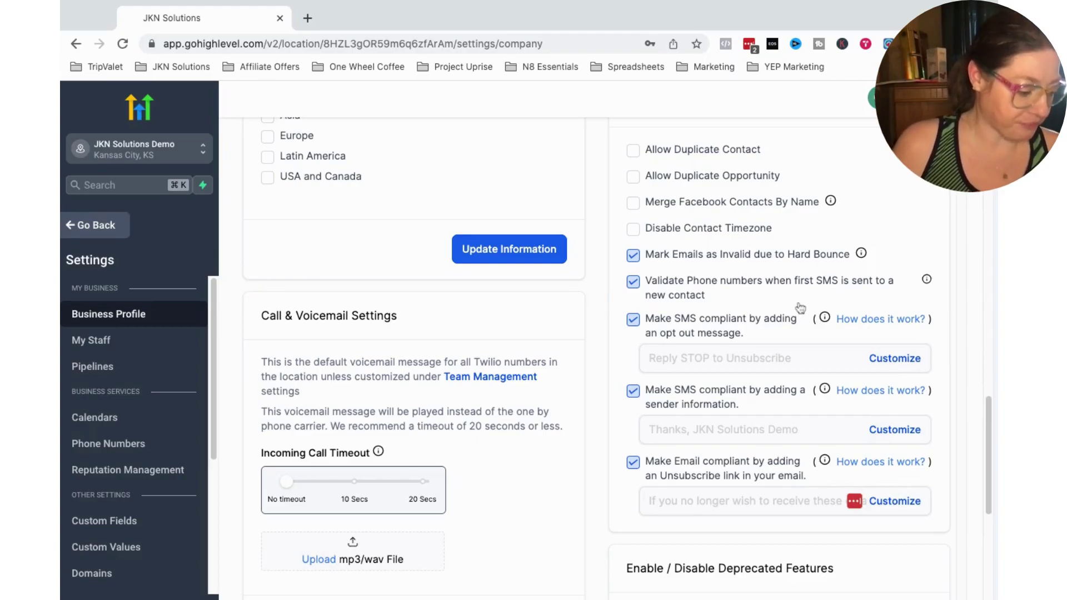
pyautogui.scroll(-1, 632, 357)
pyautogui.scroll(-1, 630, 358)
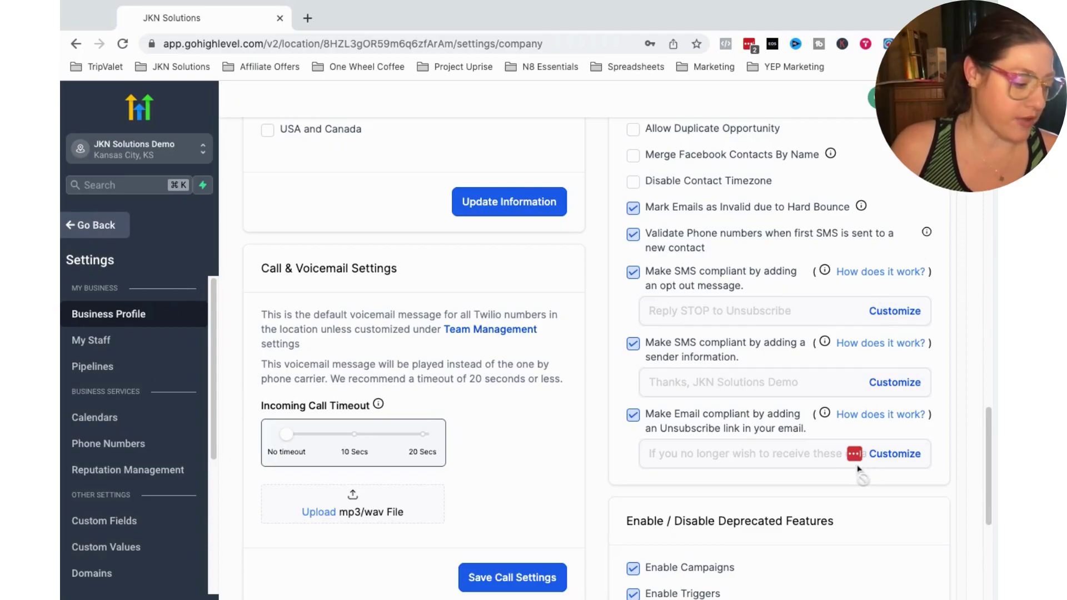
# Check the deprecated feature options and the Missed Call Text Back message settings.
pyautogui.scroll(-4, 859, 471)
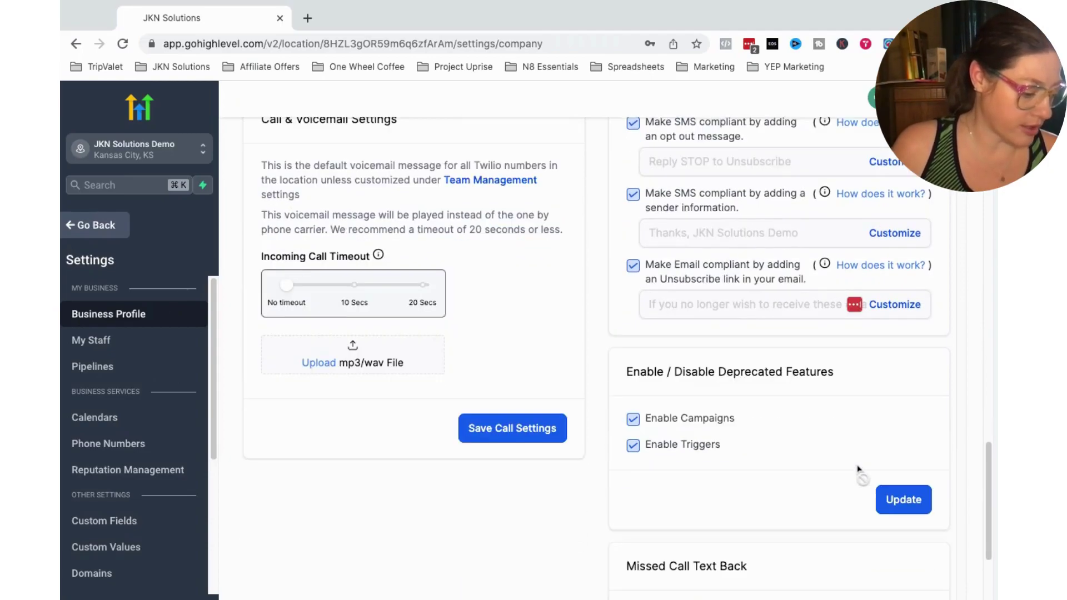
pyautogui.scroll(-4, 861, 502)
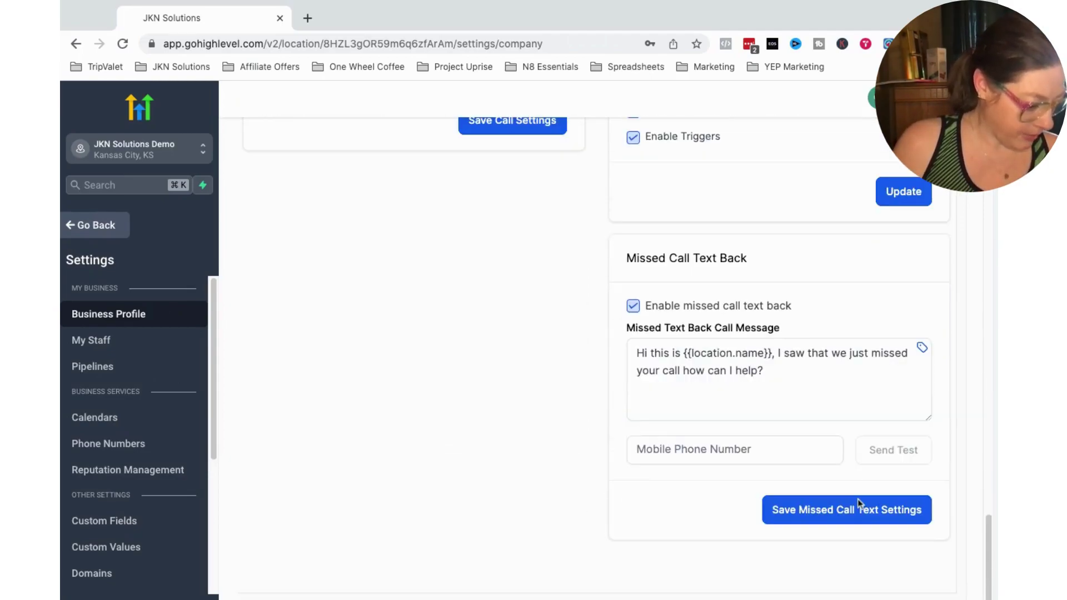
pyautogui.scroll(1, 914, 464)
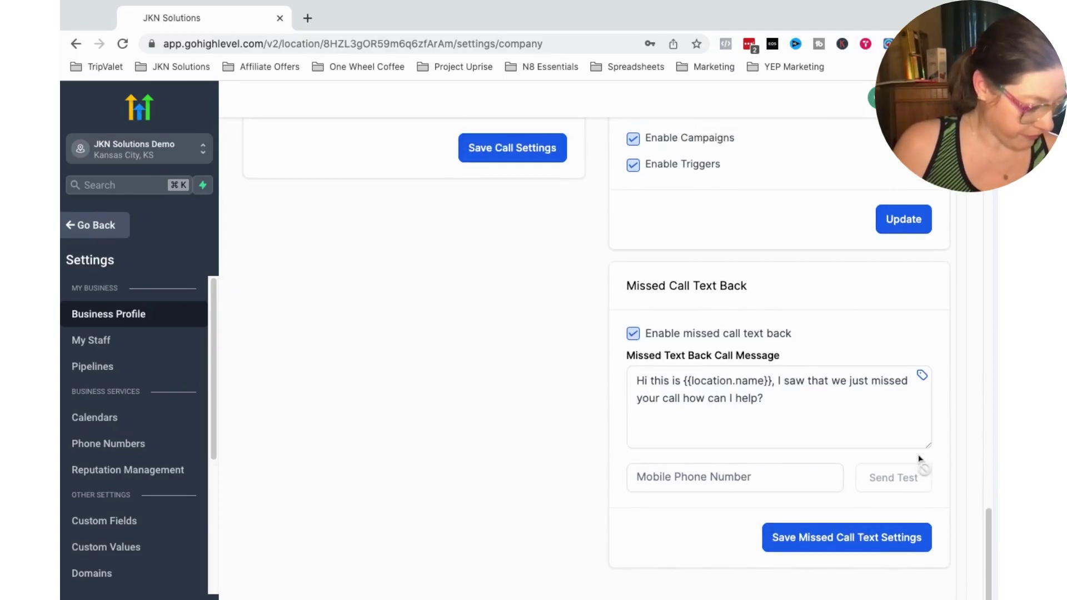
# Open the second listed staff member's record for editing and expand the User Info section down to the password field.
pyautogui.click(95, 341)
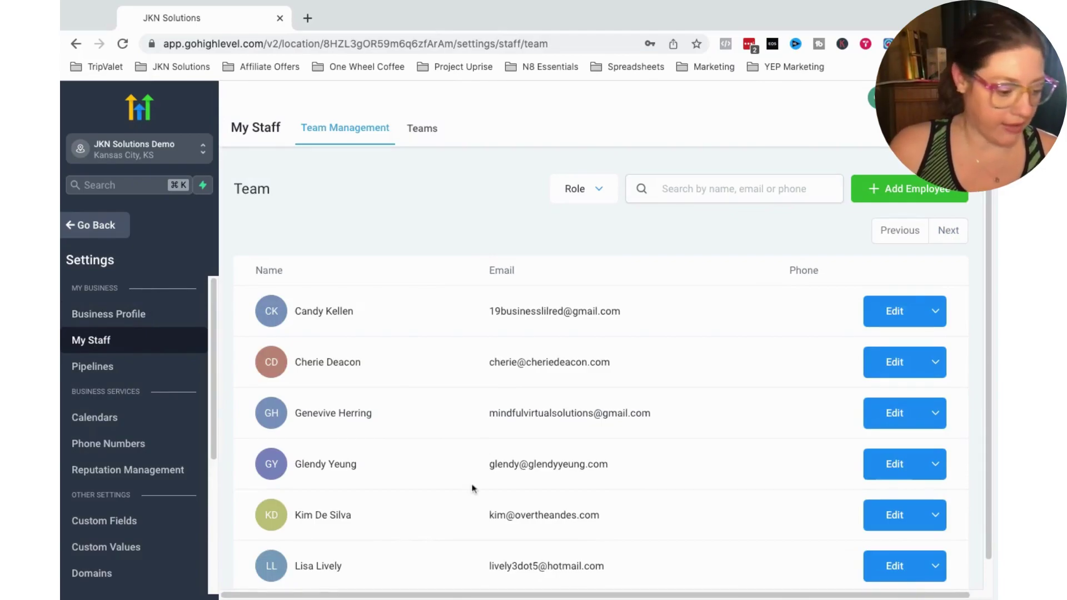
pyautogui.click(896, 362)
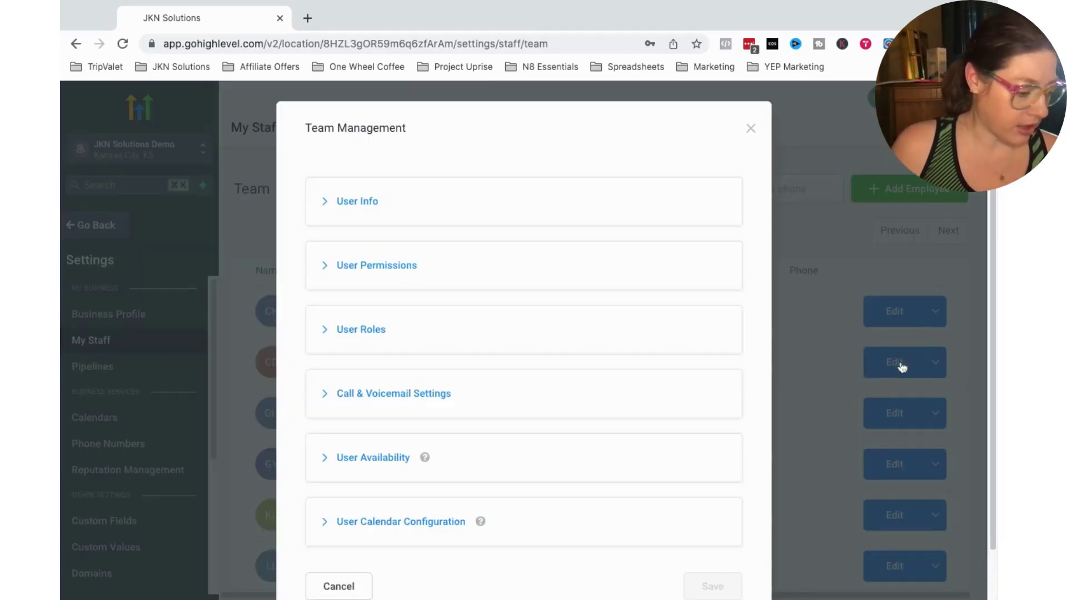
pyautogui.click(375, 203)
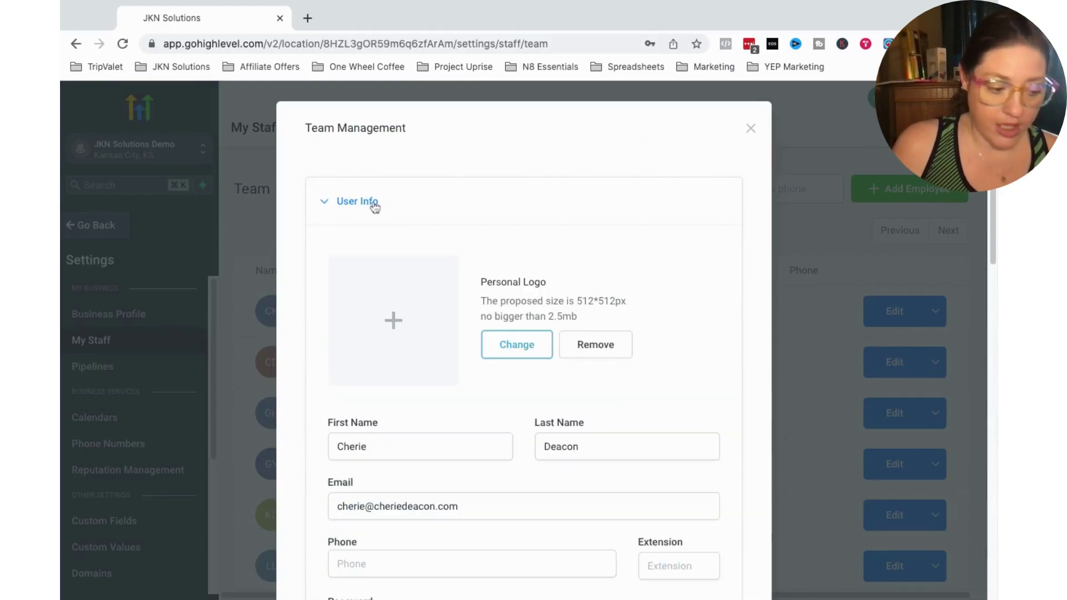
pyautogui.scroll(-1, 385, 333)
pyautogui.scroll(-2, 385, 334)
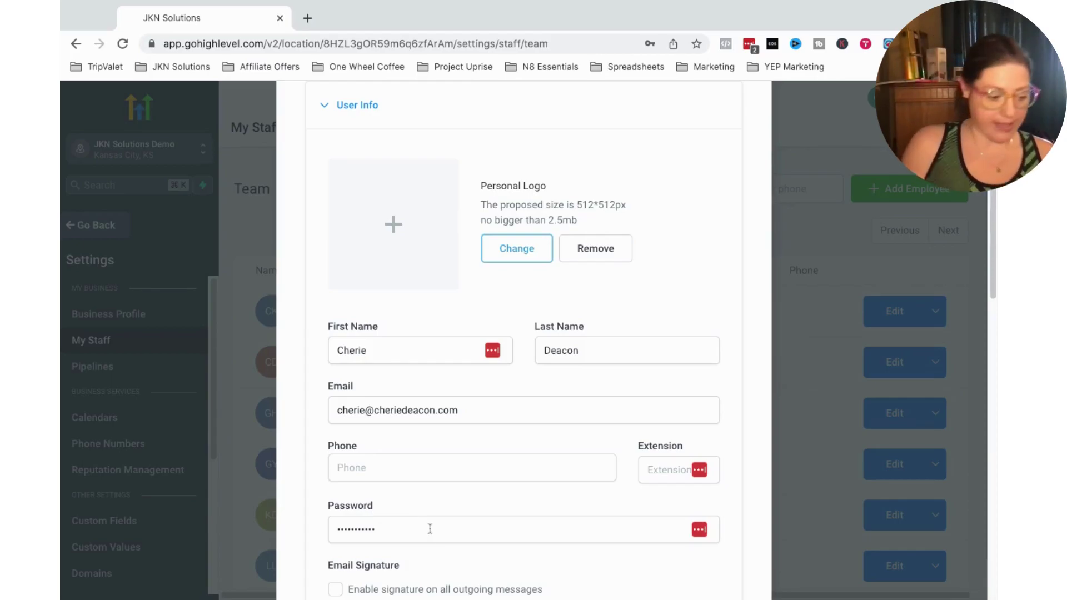
# Review the staff member's Email Signature options, the signature editor and the Calendar selection in User Info.
pyautogui.scroll(-2, 432, 534)
pyautogui.scroll(-10, 431, 534)
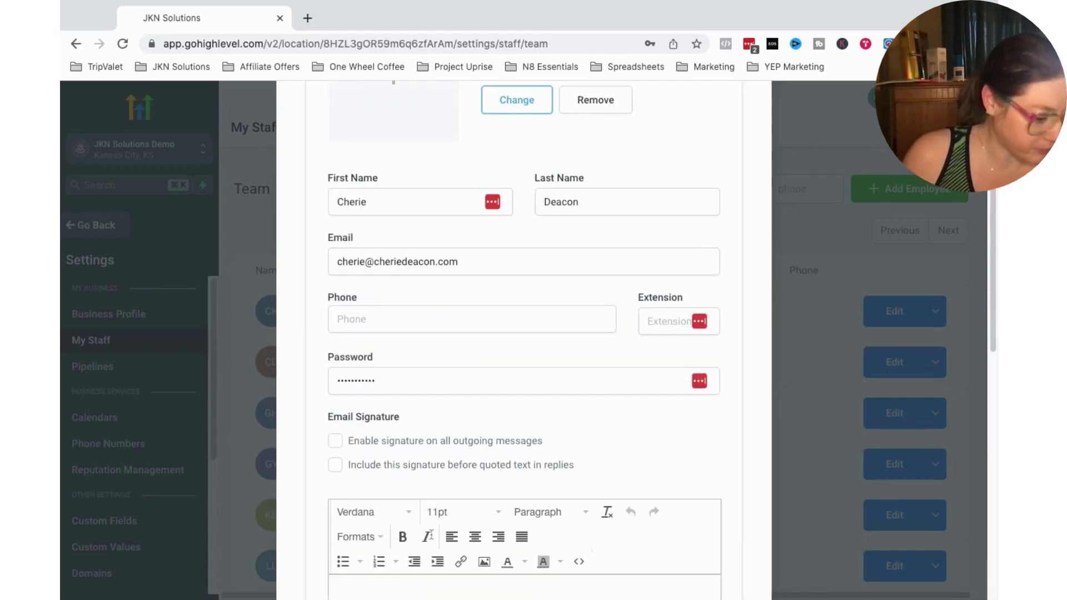
pyautogui.scroll(-2, 431, 534)
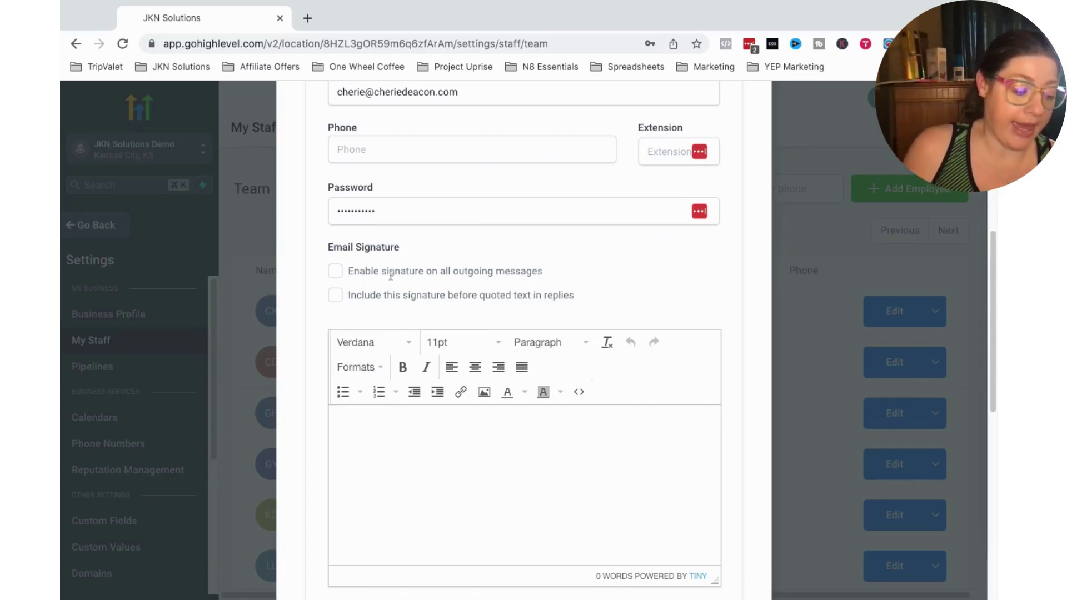
pyautogui.scroll(-5, 472, 467)
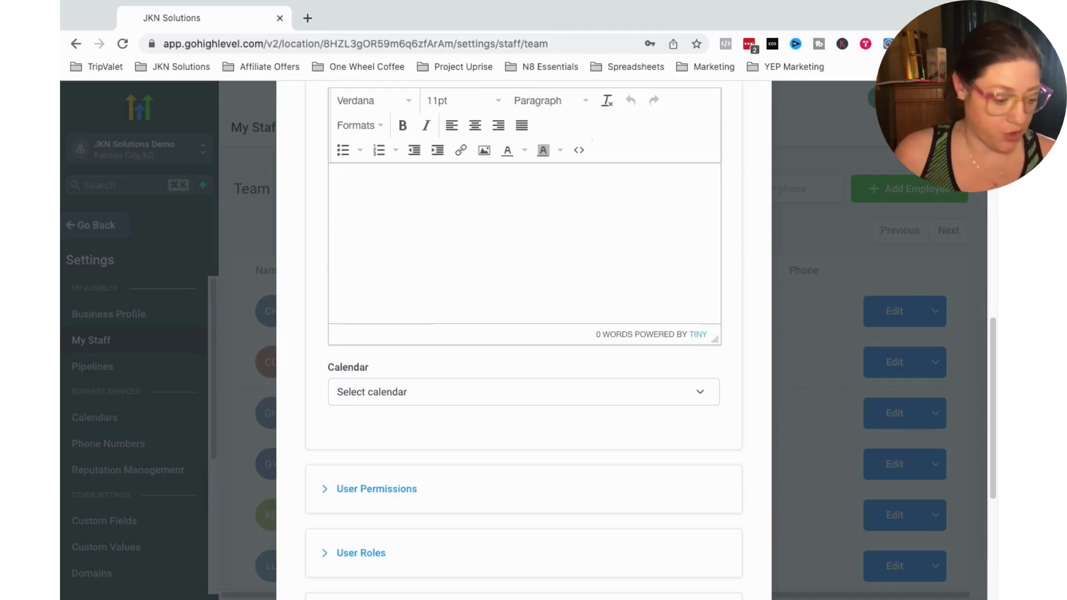
# Expand the User Permissions section and review the feature toggles from Dashboard stats through Affiliate Manager.
pyautogui.click(390, 491)
pyautogui.scroll(-3, 390, 496)
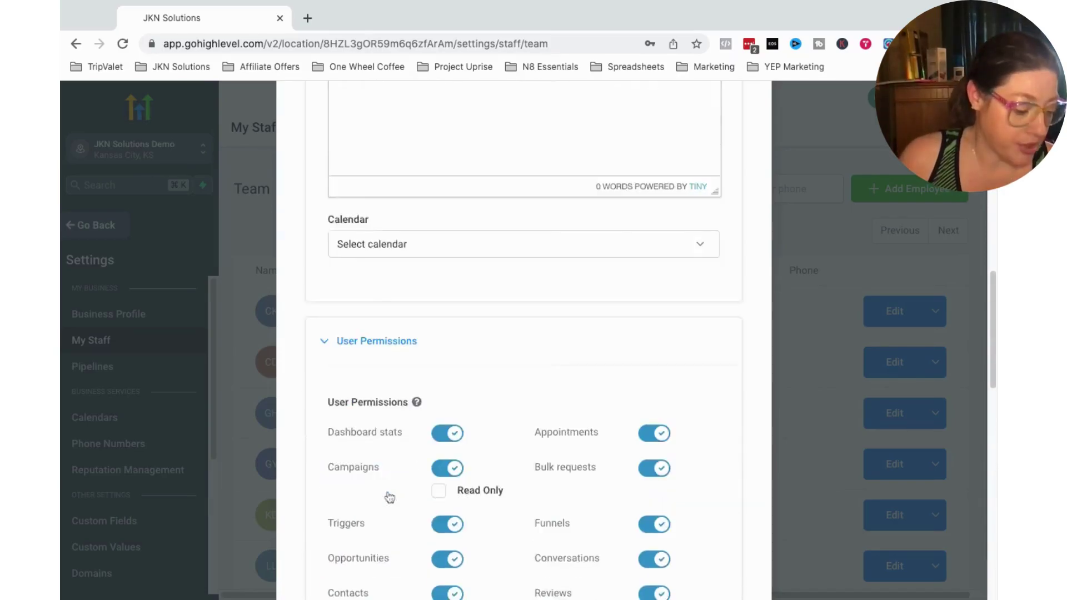
pyautogui.scroll(-6, 391, 497)
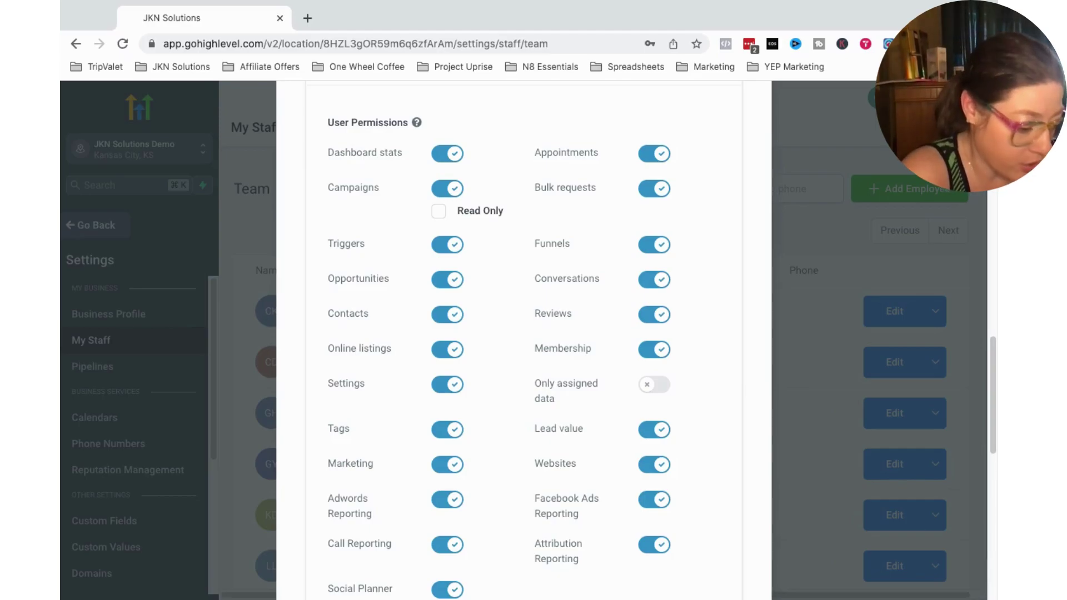
pyautogui.scroll(-1, 493, 445)
pyautogui.scroll(-3, 553, 459)
pyautogui.scroll(-1, 553, 459)
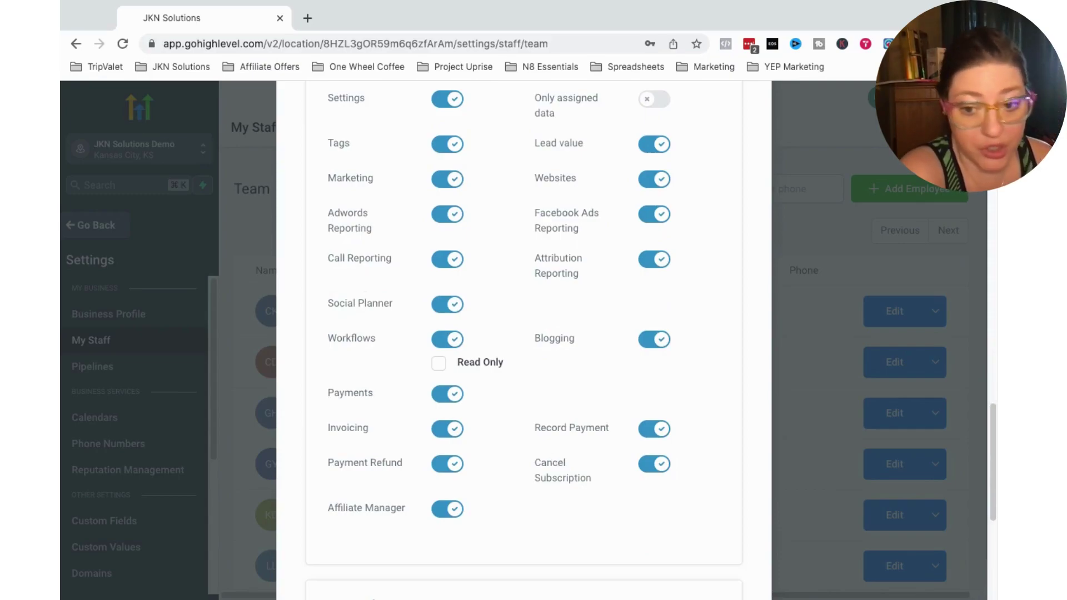
# Examine the Read Only options under the Workflows and Campaigns permissions.
pyautogui.scroll(-1, 479, 410)
pyautogui.scroll(1, 447, 380)
pyautogui.scroll(2, 444, 383)
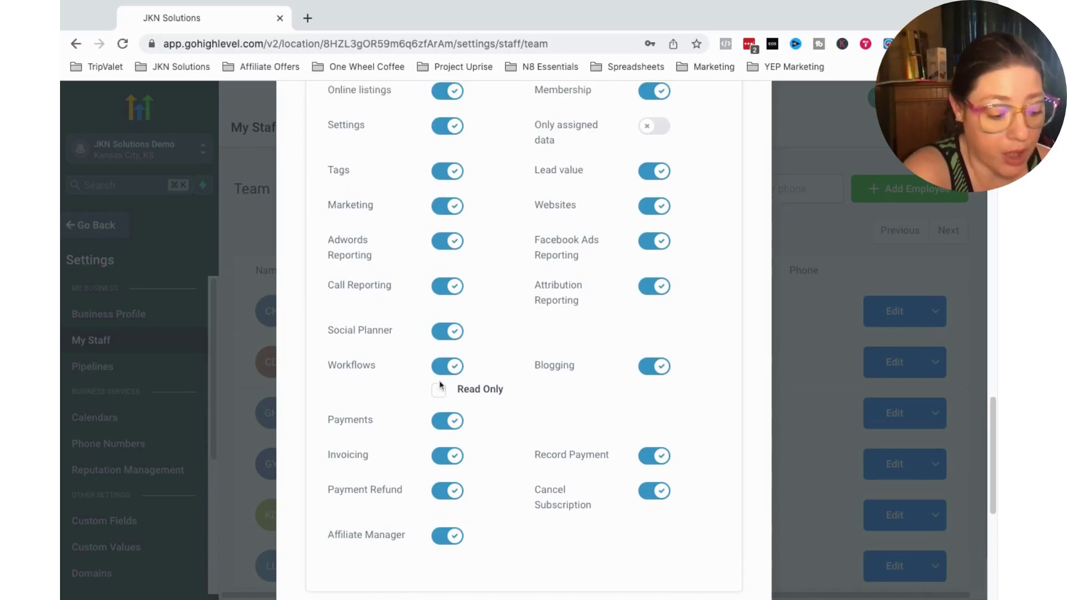
pyautogui.scroll(2, 441, 385)
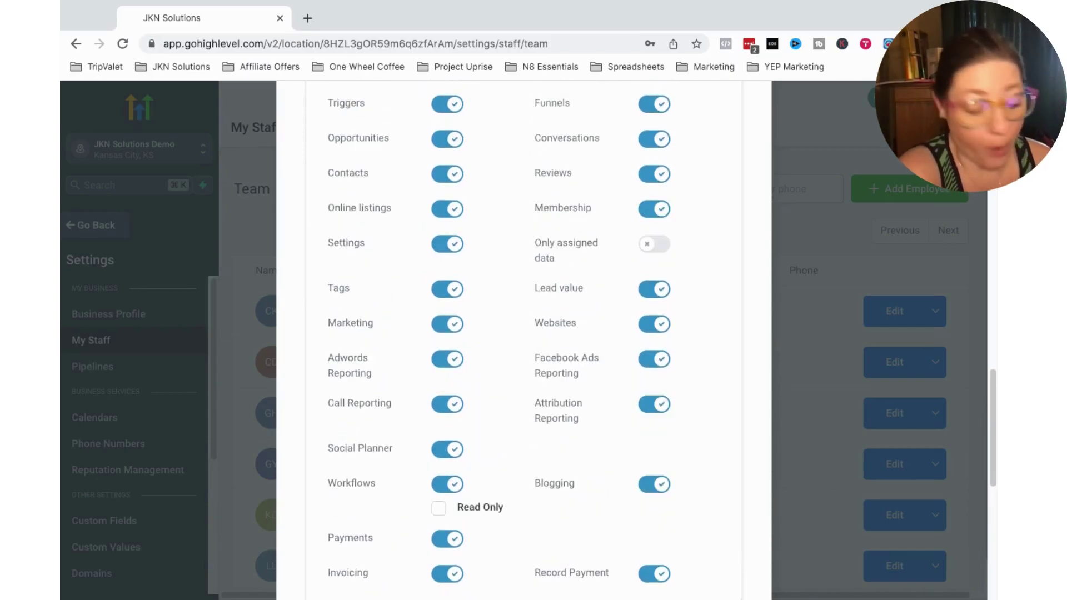
pyautogui.scroll(5, 335, 487)
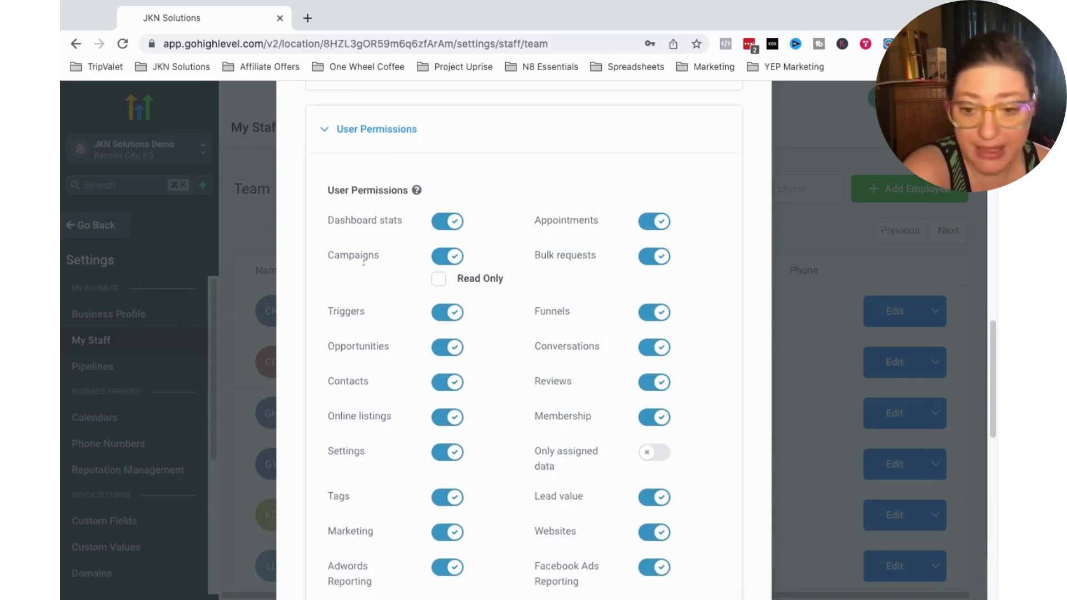
# Look over the User Roles, Call & Voicemail Settings, User Availability and User Calendar Configuration sections, then return to the User Permissions toggles.
pyautogui.scroll(-10, 388, 326)
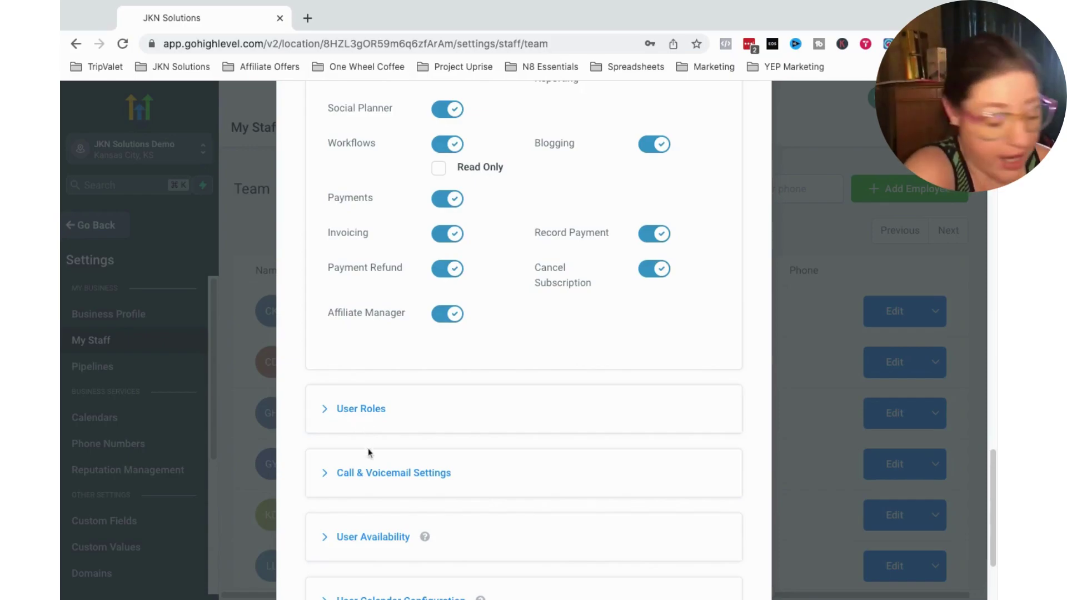
pyautogui.scroll(-1, 371, 511)
pyautogui.scroll(-1, 372, 514)
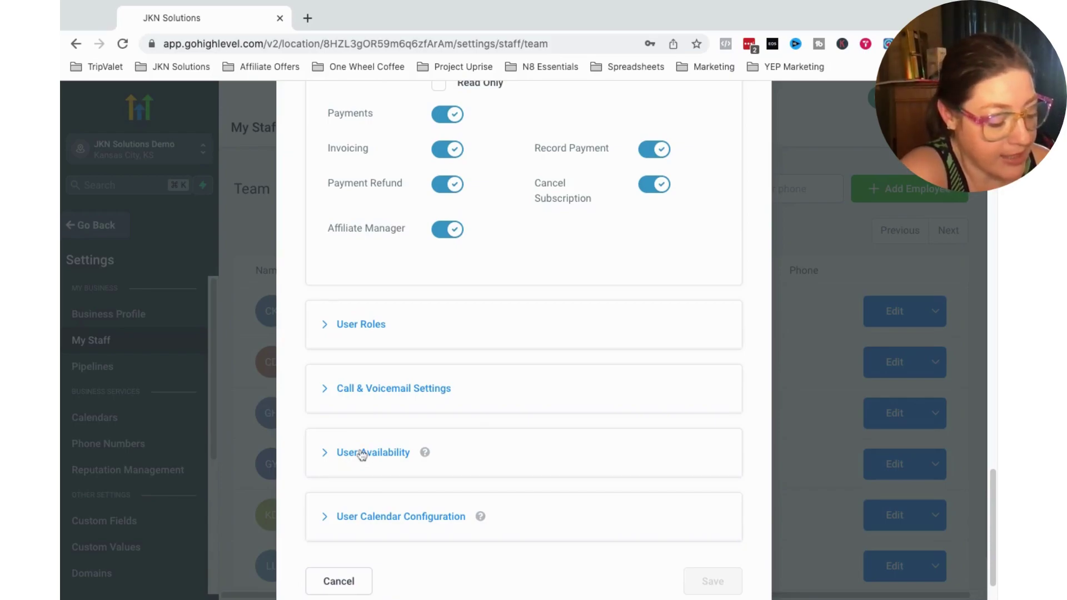
pyautogui.scroll(-2, 639, 415)
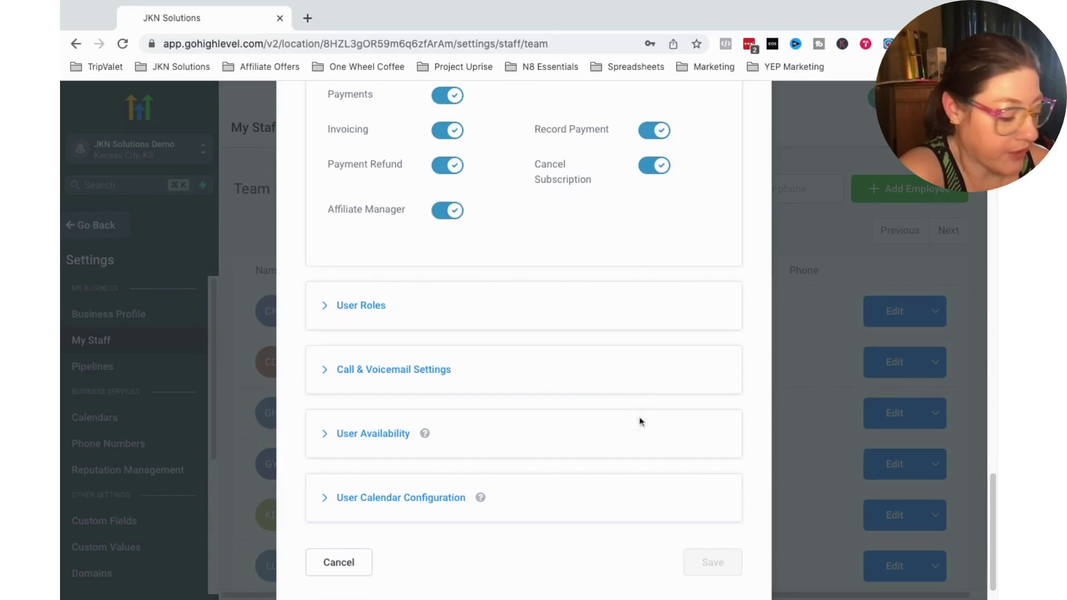
pyautogui.scroll(15, 642, 423)
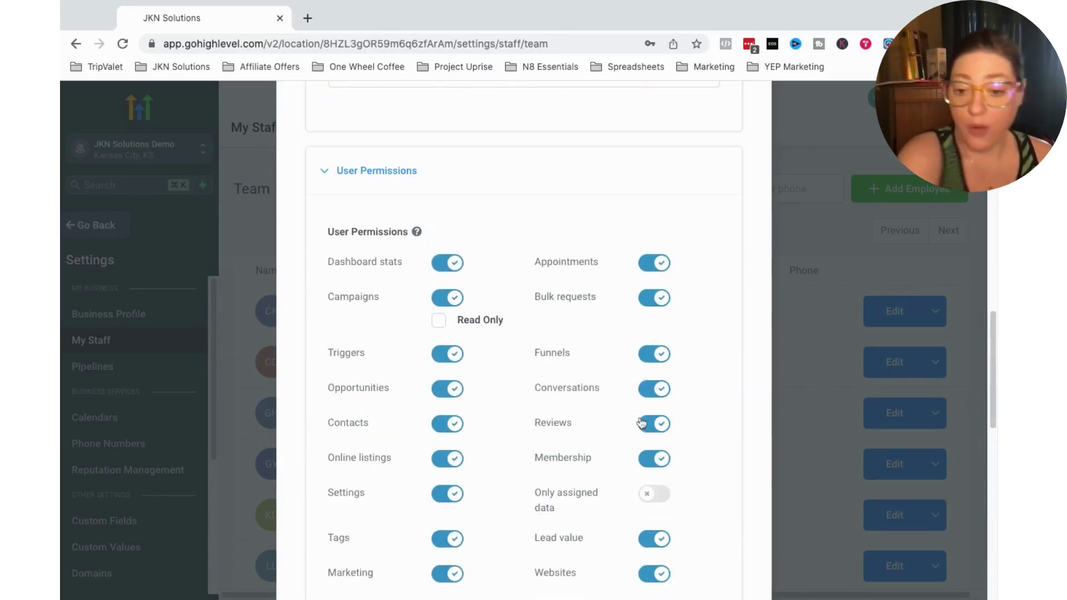